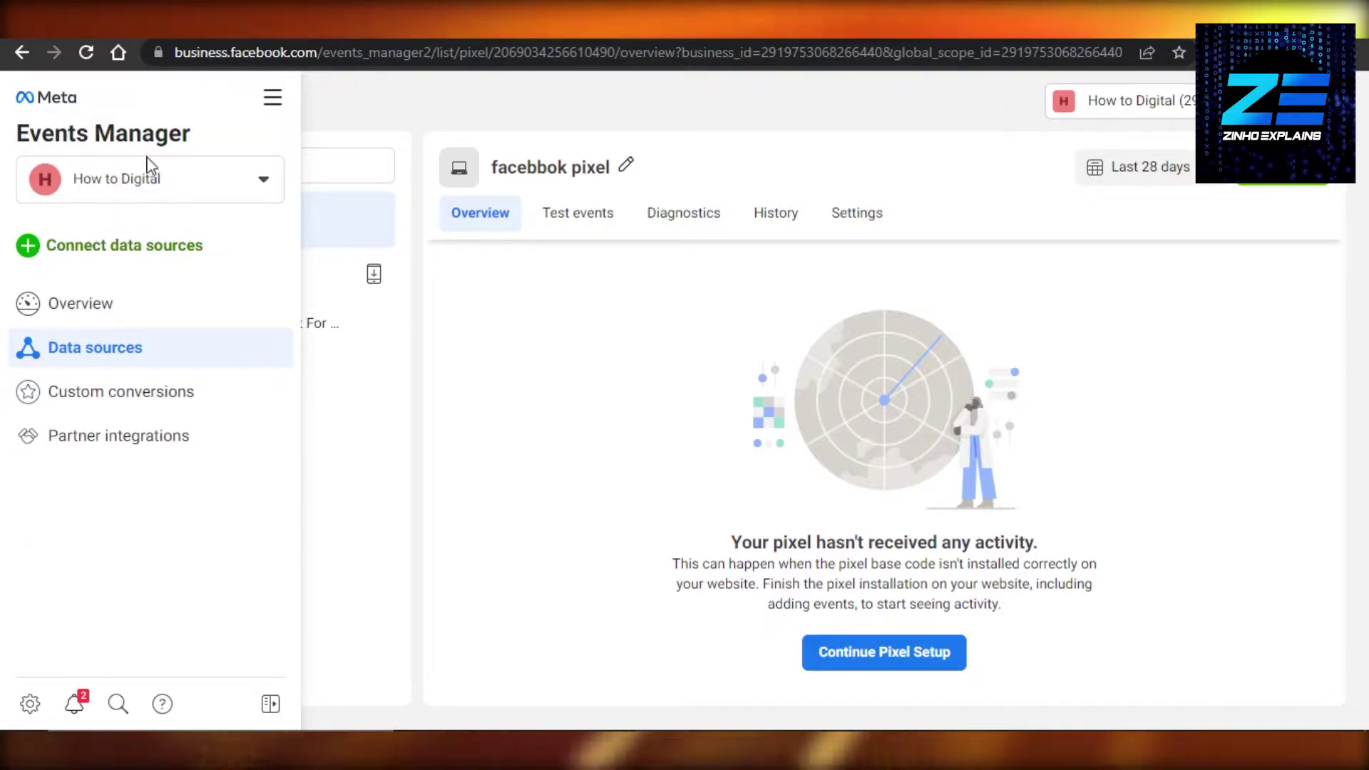
- Open the Connect a new data source dialog from the Events Manager menu
left_click(34, 249)
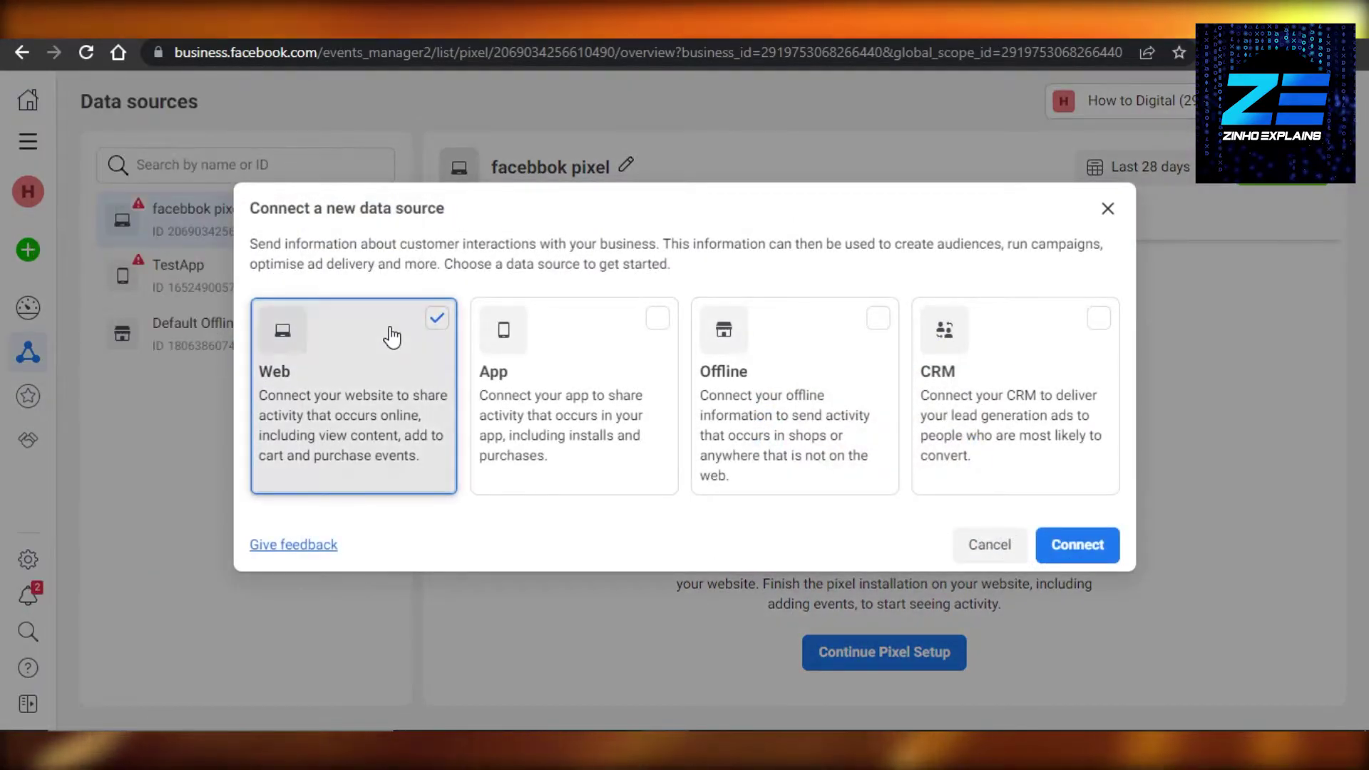
- Create a Web pixel and correct its name to 'Facebbok pixel'
left_click(396, 342)
left_click(410, 353)
left_click(1073, 545)
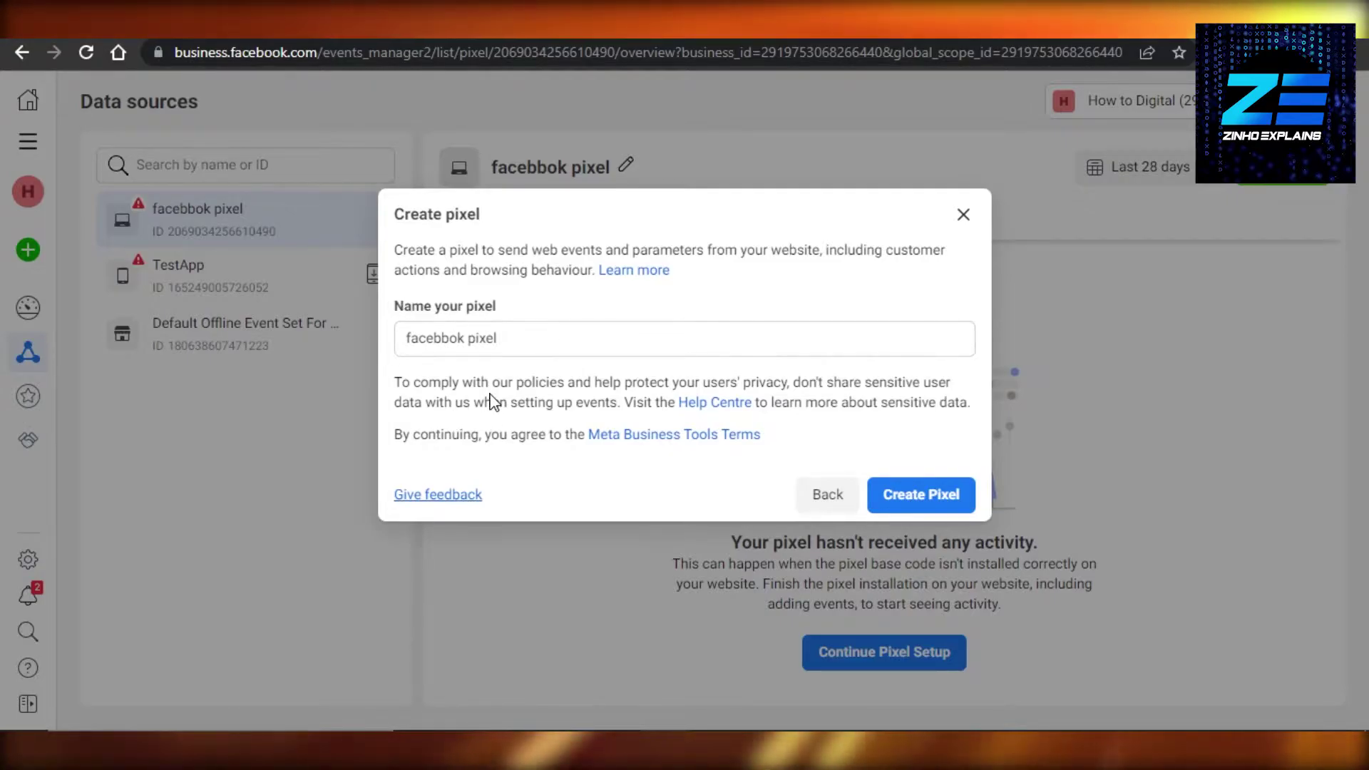
left_click(417, 338)
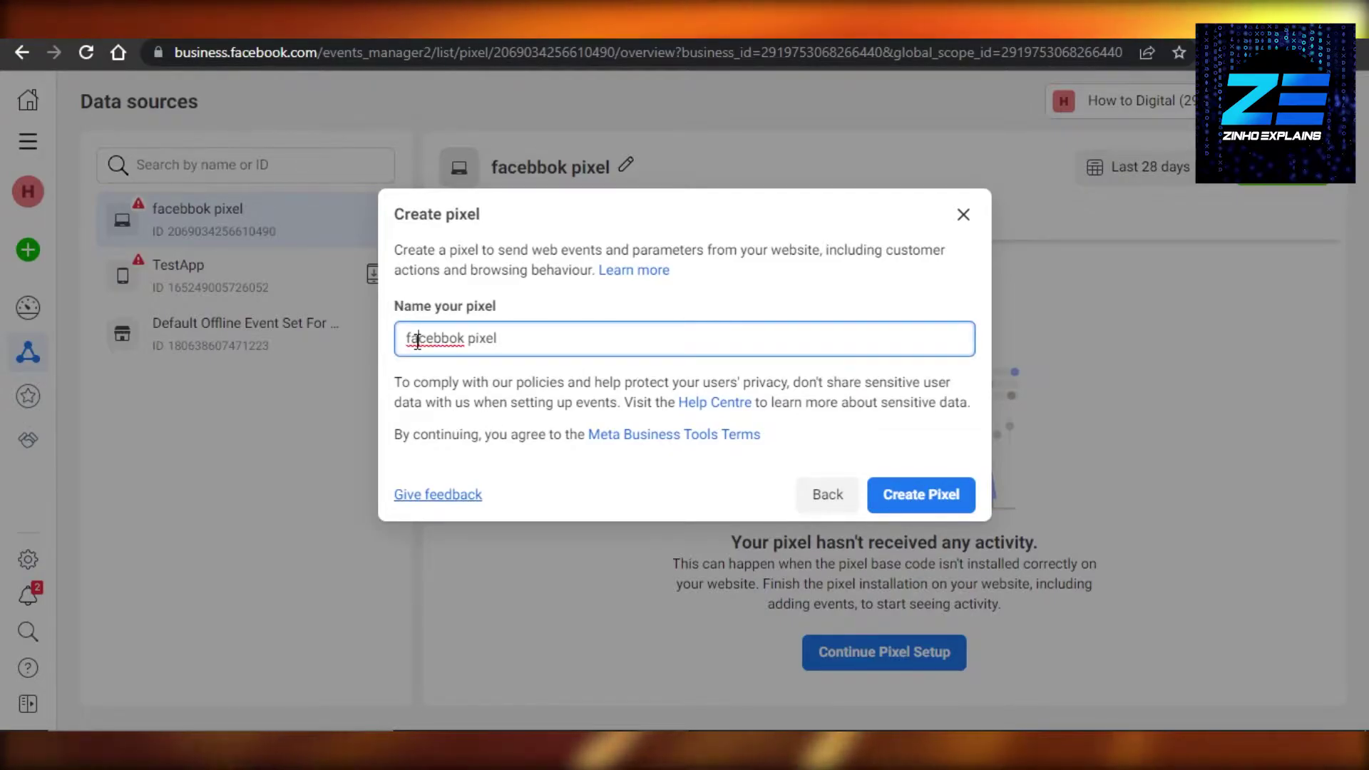
key("BackSpace")
key("BackSpace")
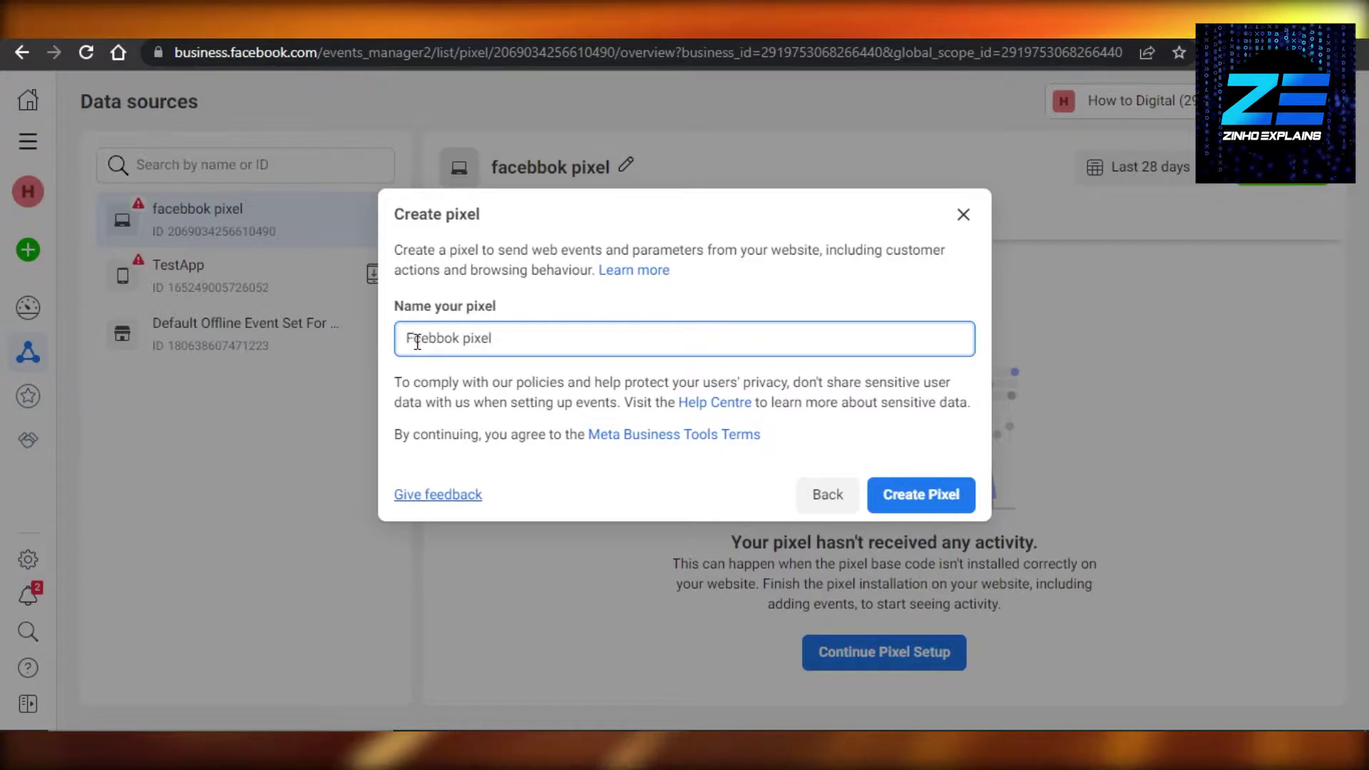
type("arah790.myshopify.com/")
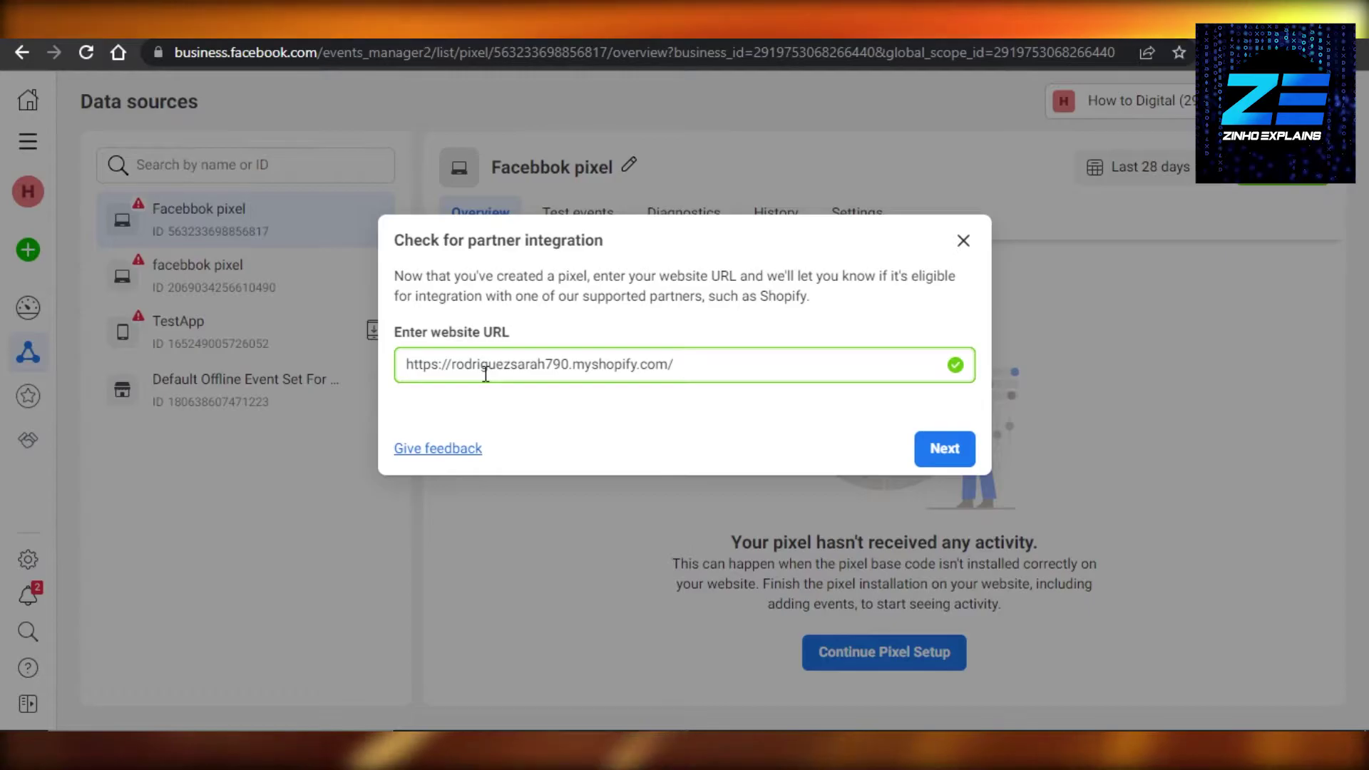
- Skip the partner check and connect the website using 'Meta pixel only'
left_click(945, 448)
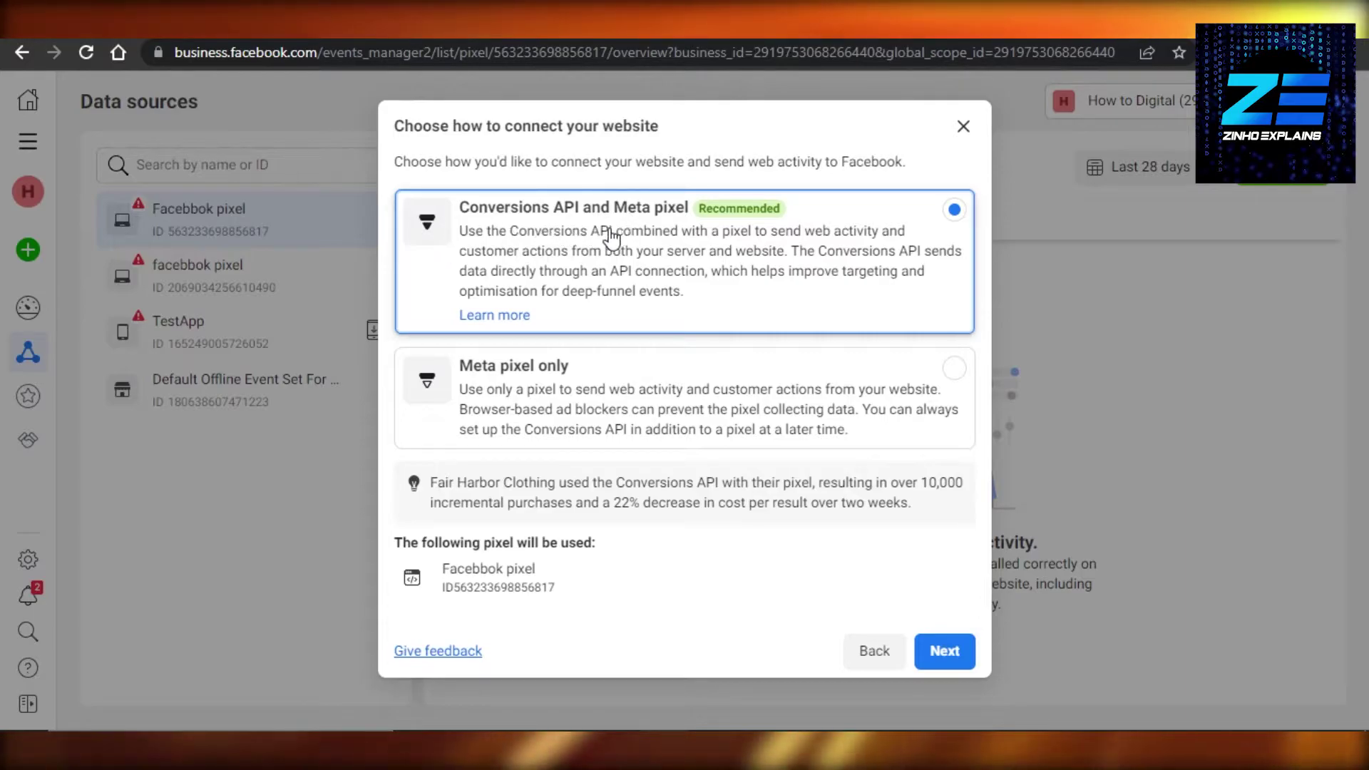
left_click(594, 381)
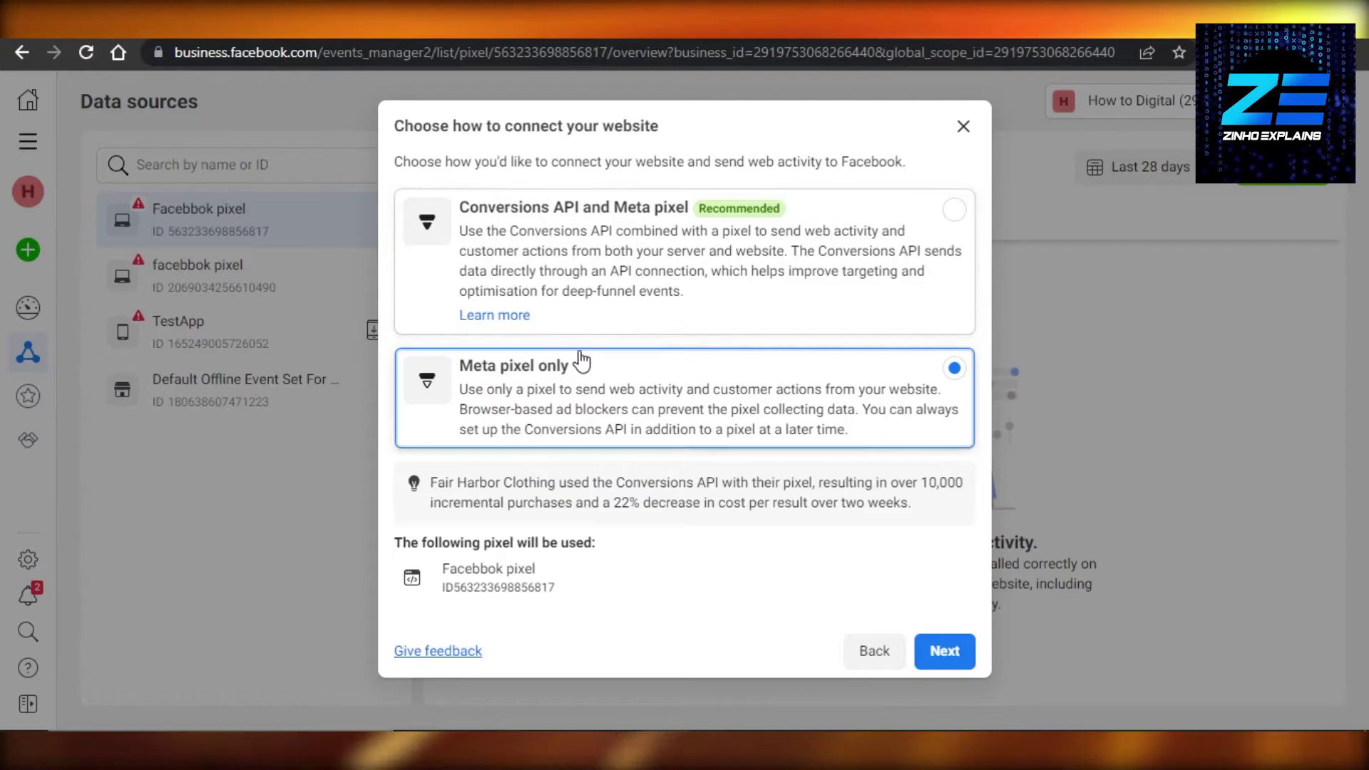
left_click(945, 652)
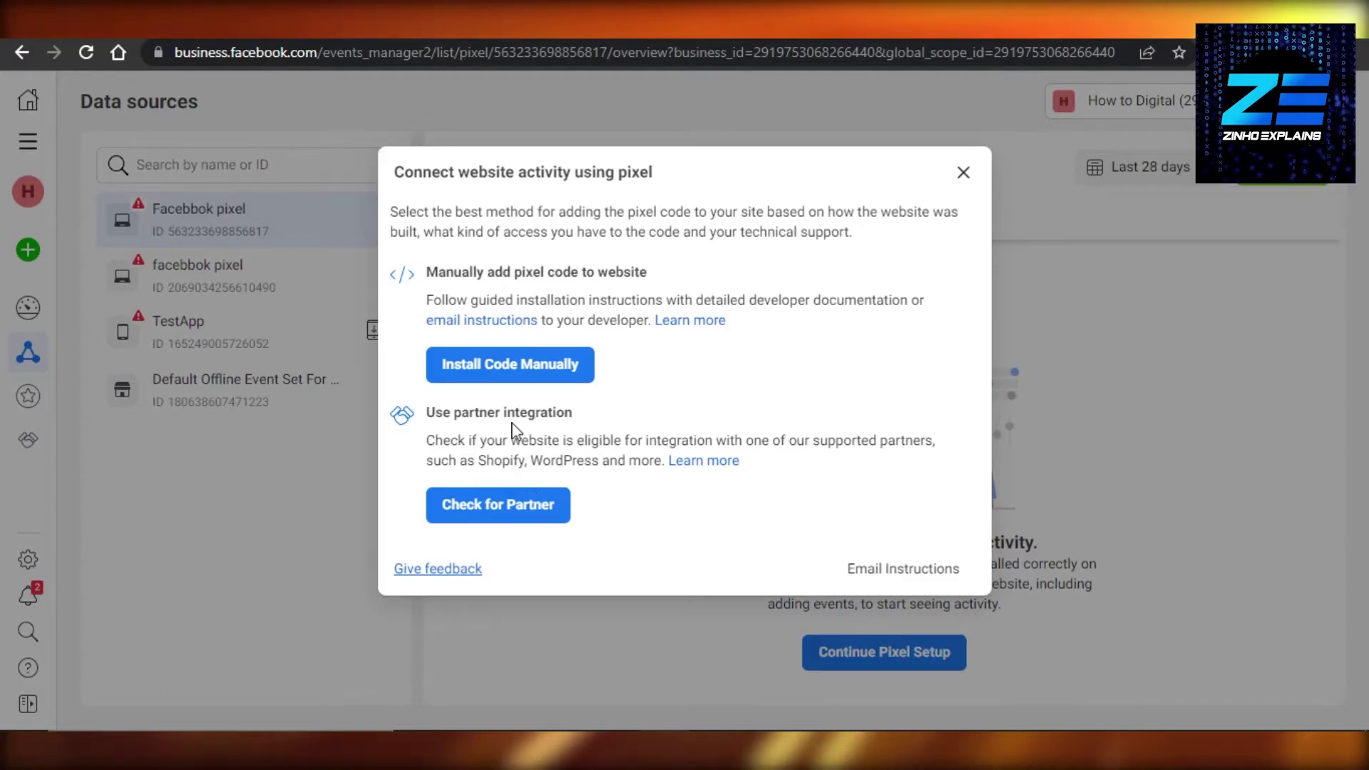
- Choose manual installation and copy the Facebbok pixel base code
left_click(511, 369)
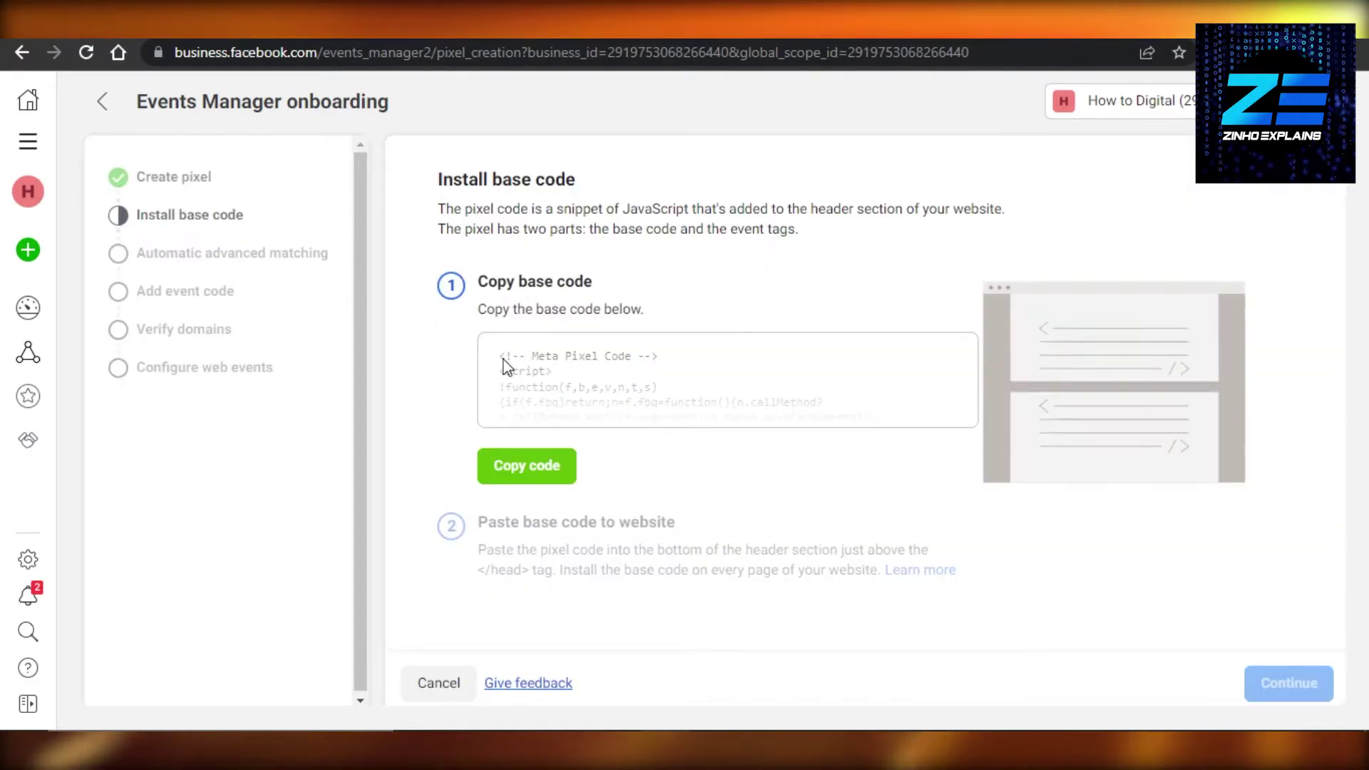
left_click(536, 468)
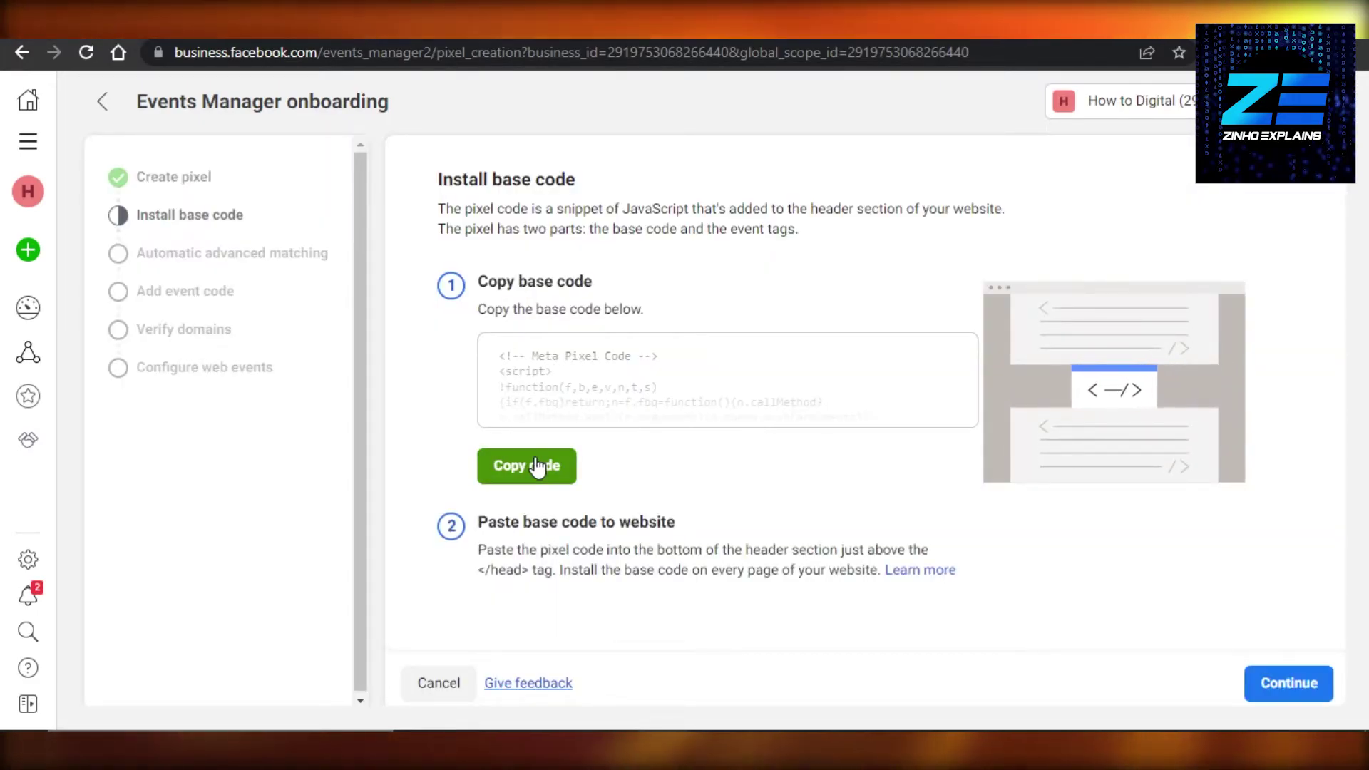
left_click(1291, 695)
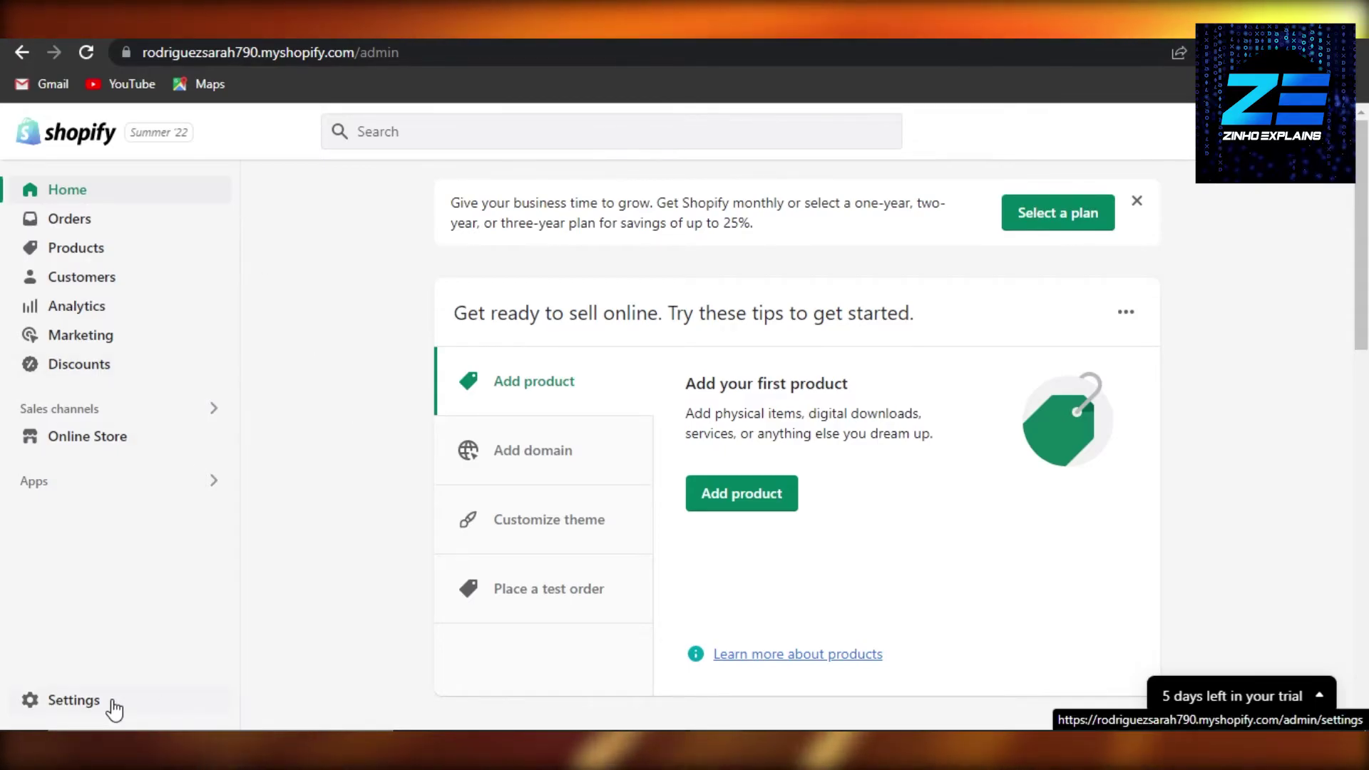
left_click(74, 700)
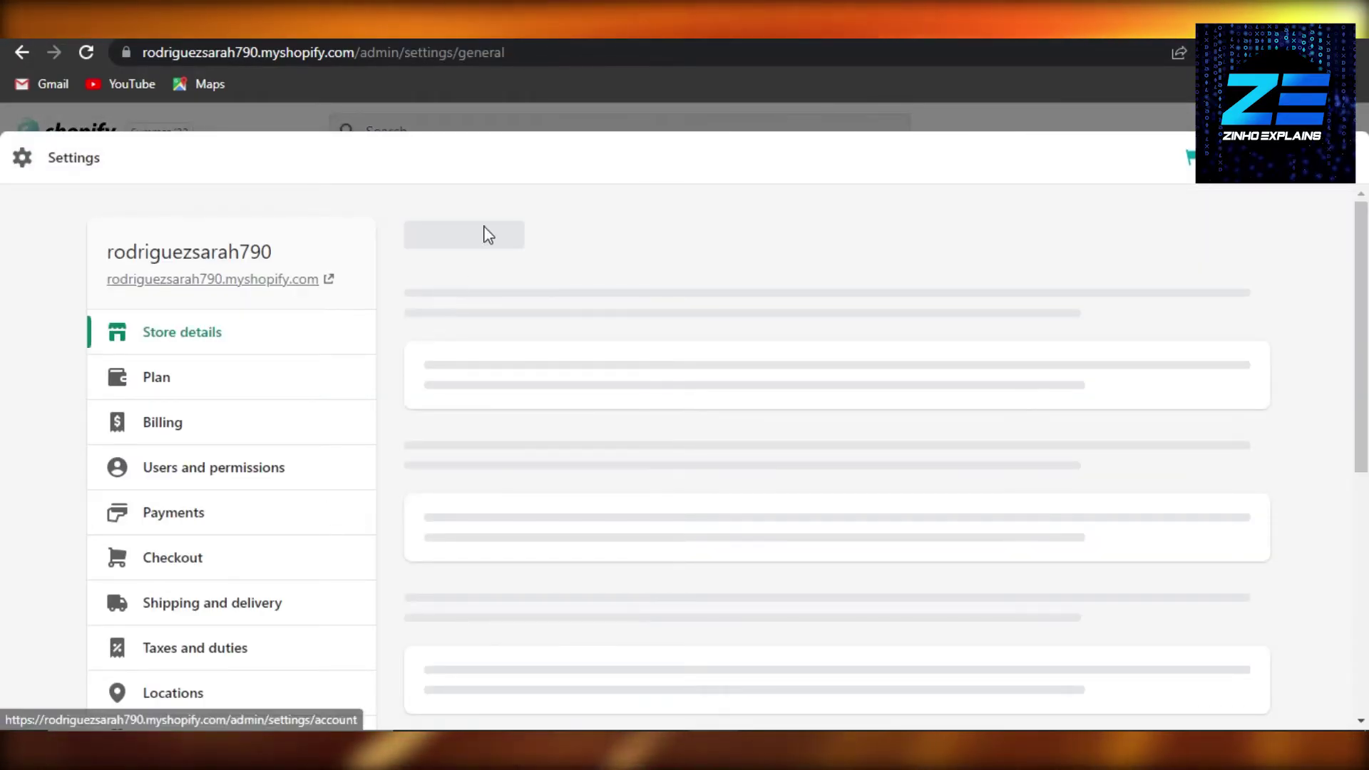
left_click(550, 134)
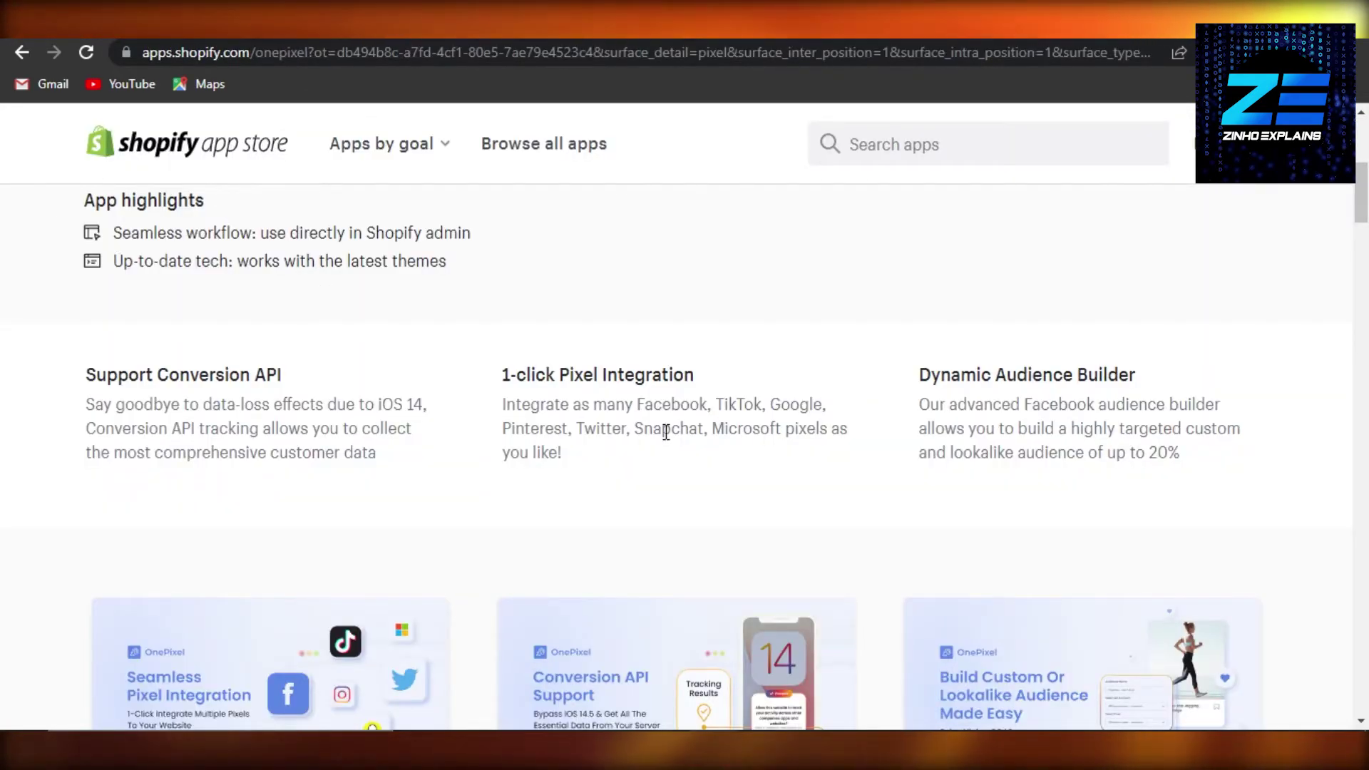
scroll(605, 193, "up", 4)
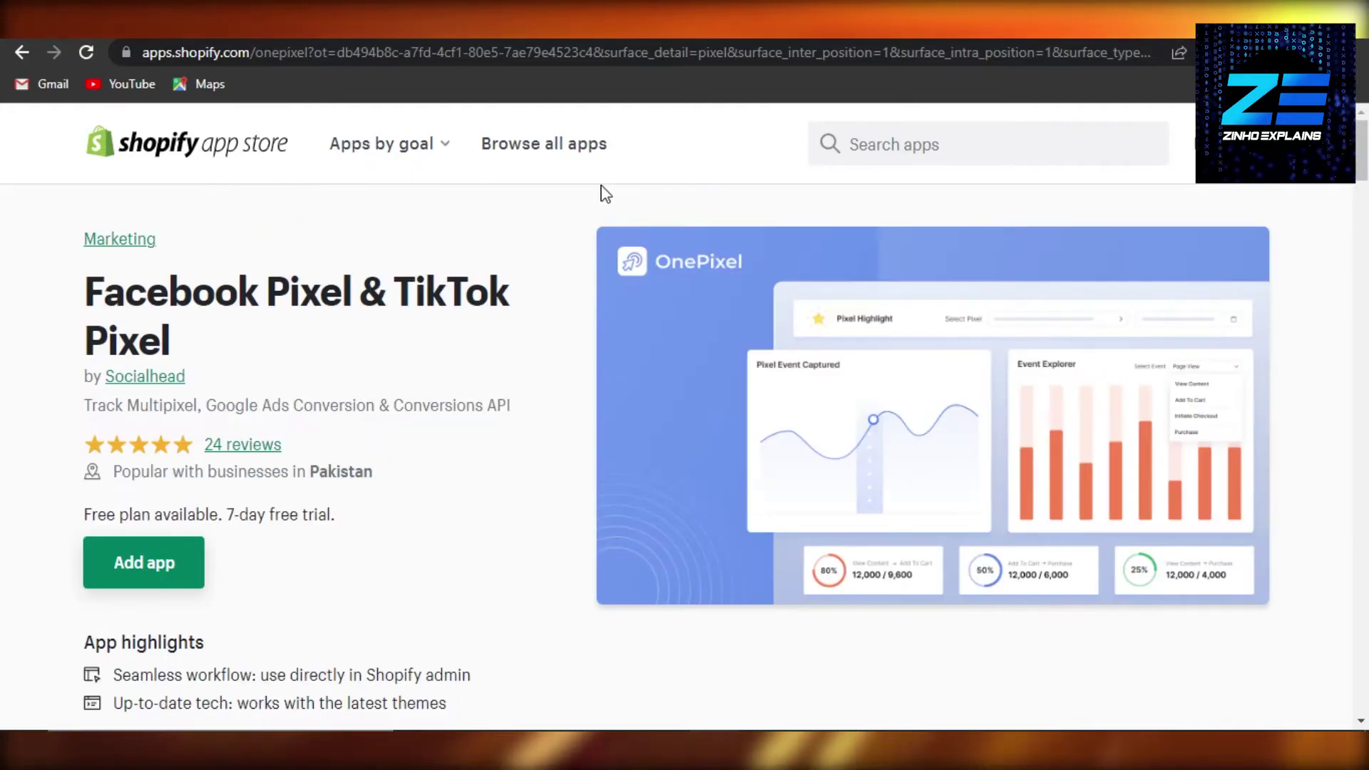
- Search the App Store for 'pixel', view Facebook Pixel & TikTok Pixel, then return to admin
left_click(880, 150)
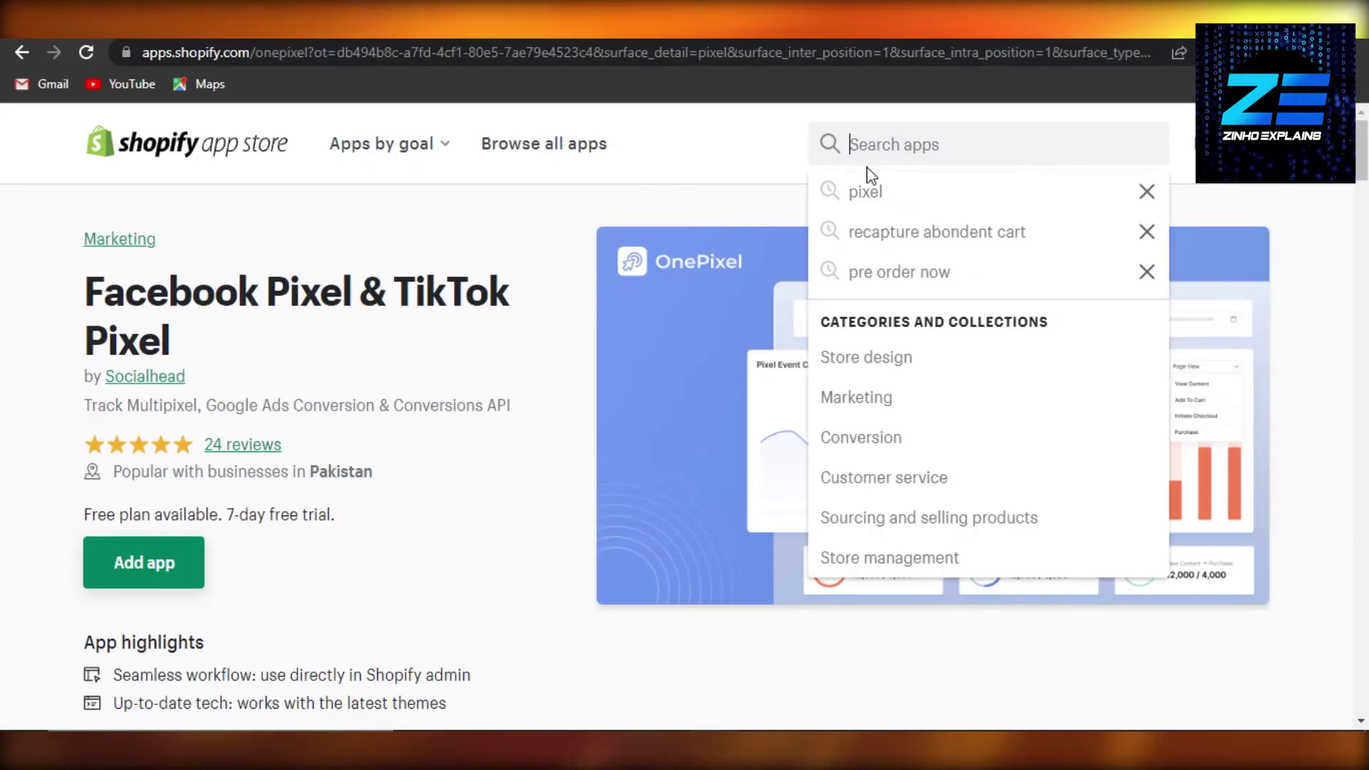
left_click(222, 258)
left_click(21, 52)
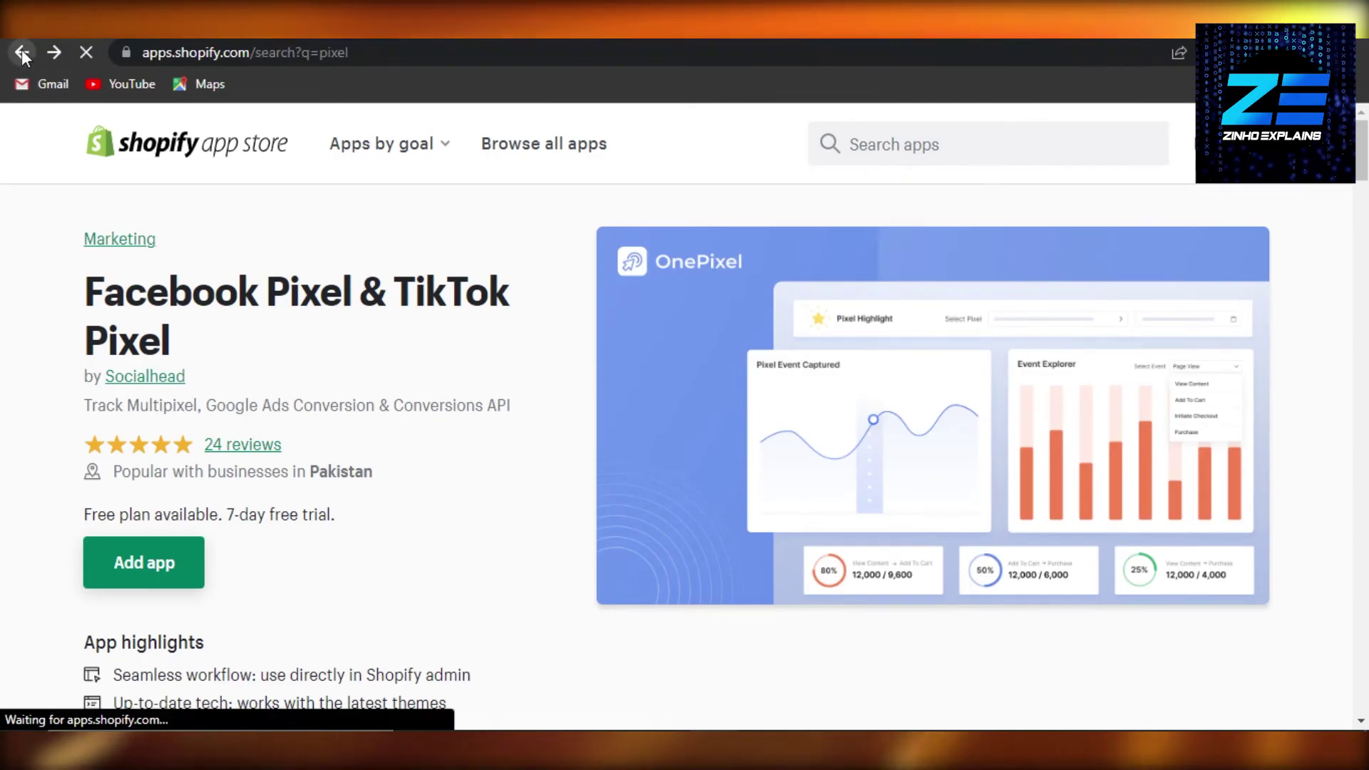
scroll(998, 273, "down", 3)
scroll(998, 274, "up", 1)
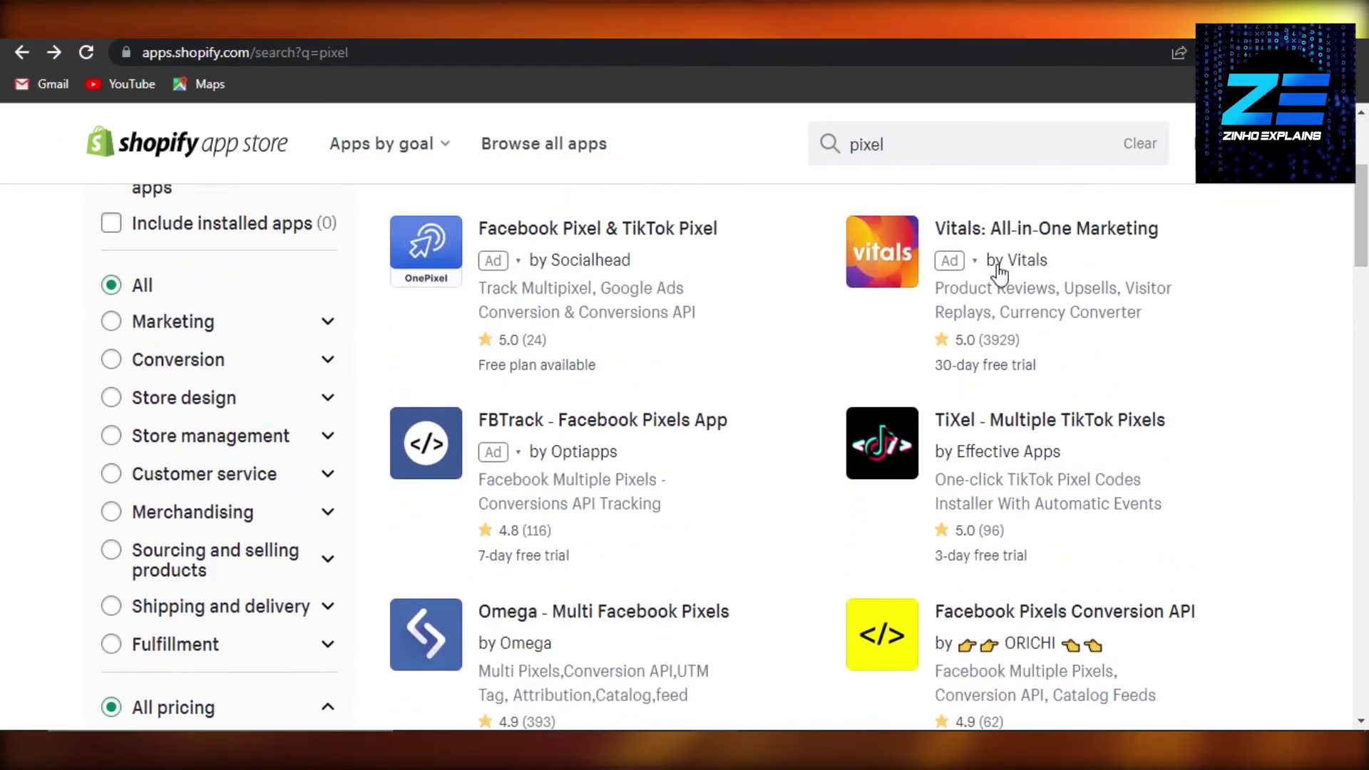
scroll(1367, 221, "down", 3)
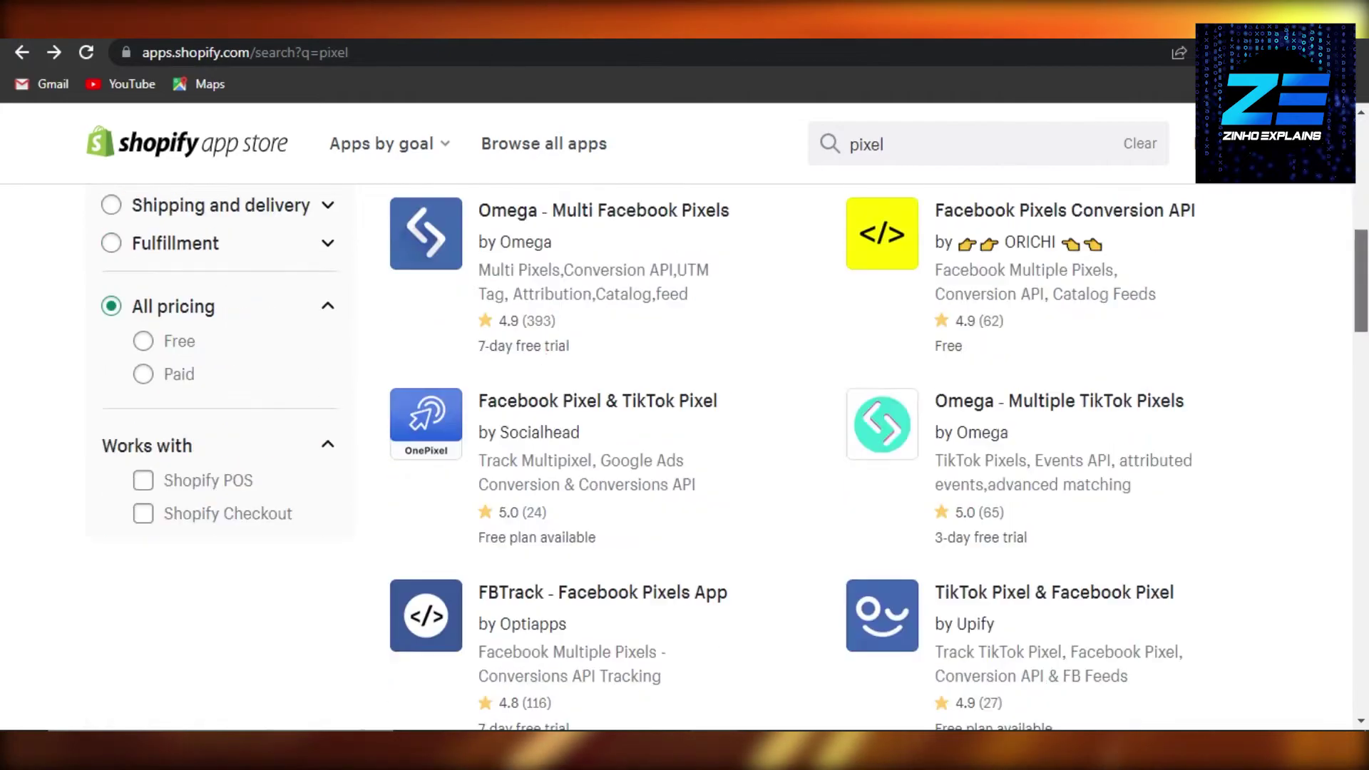
scroll(628, 569, "up", 5)
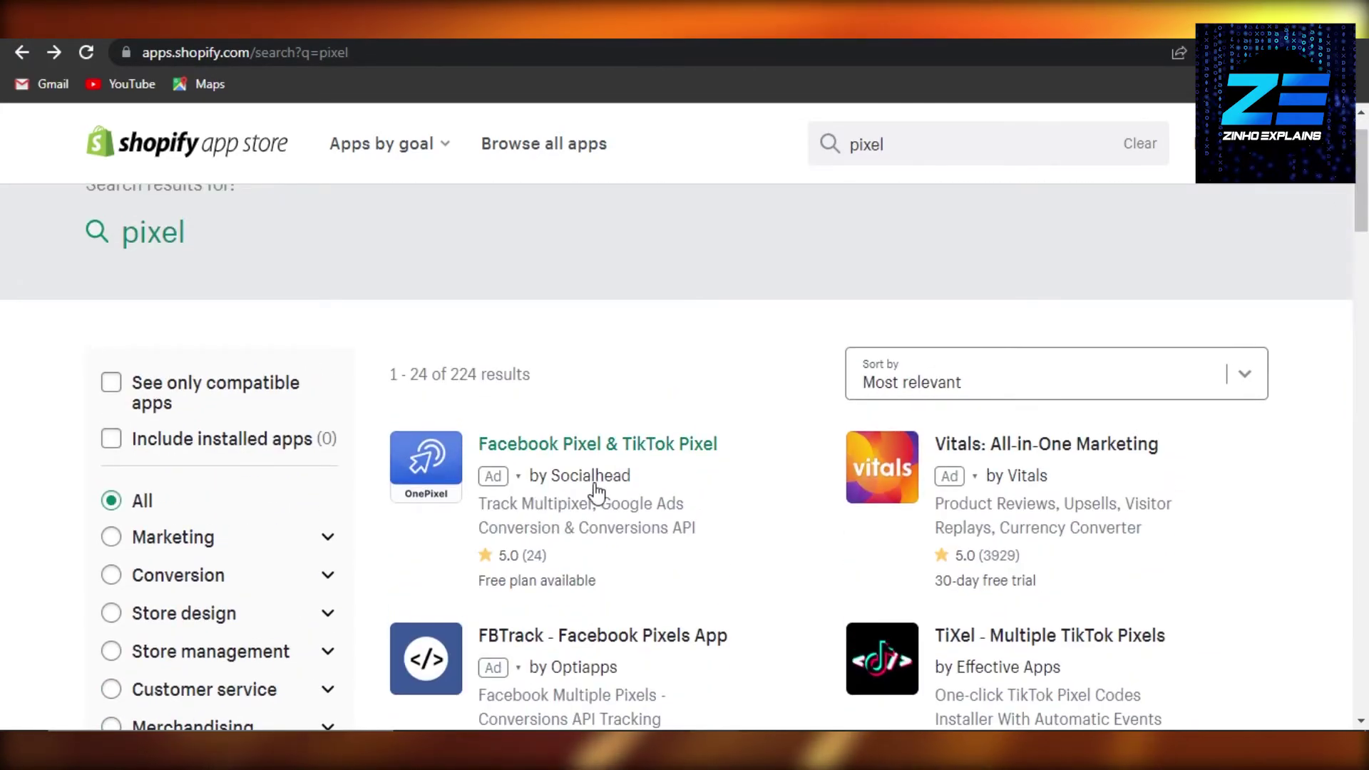
left_click(432, 490)
left_click(121, 583)
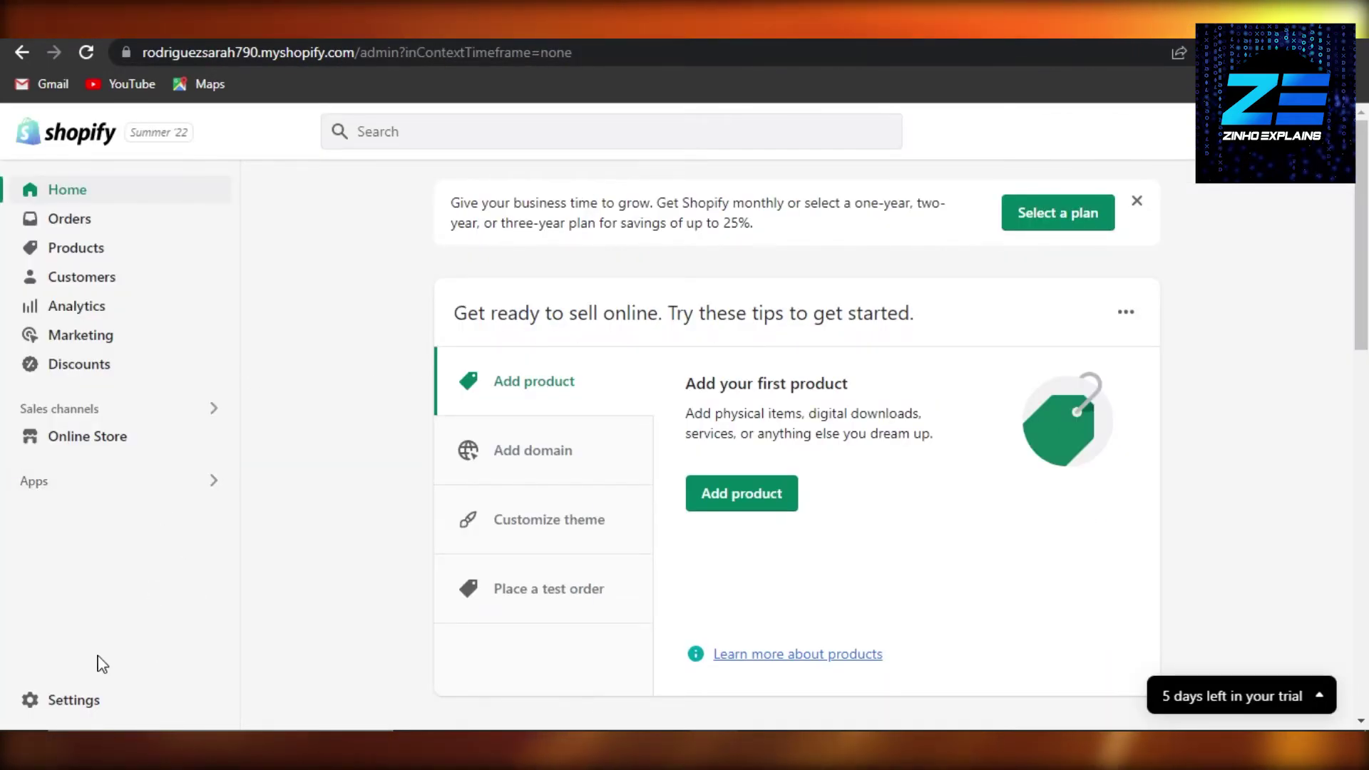
left_click(94, 708)
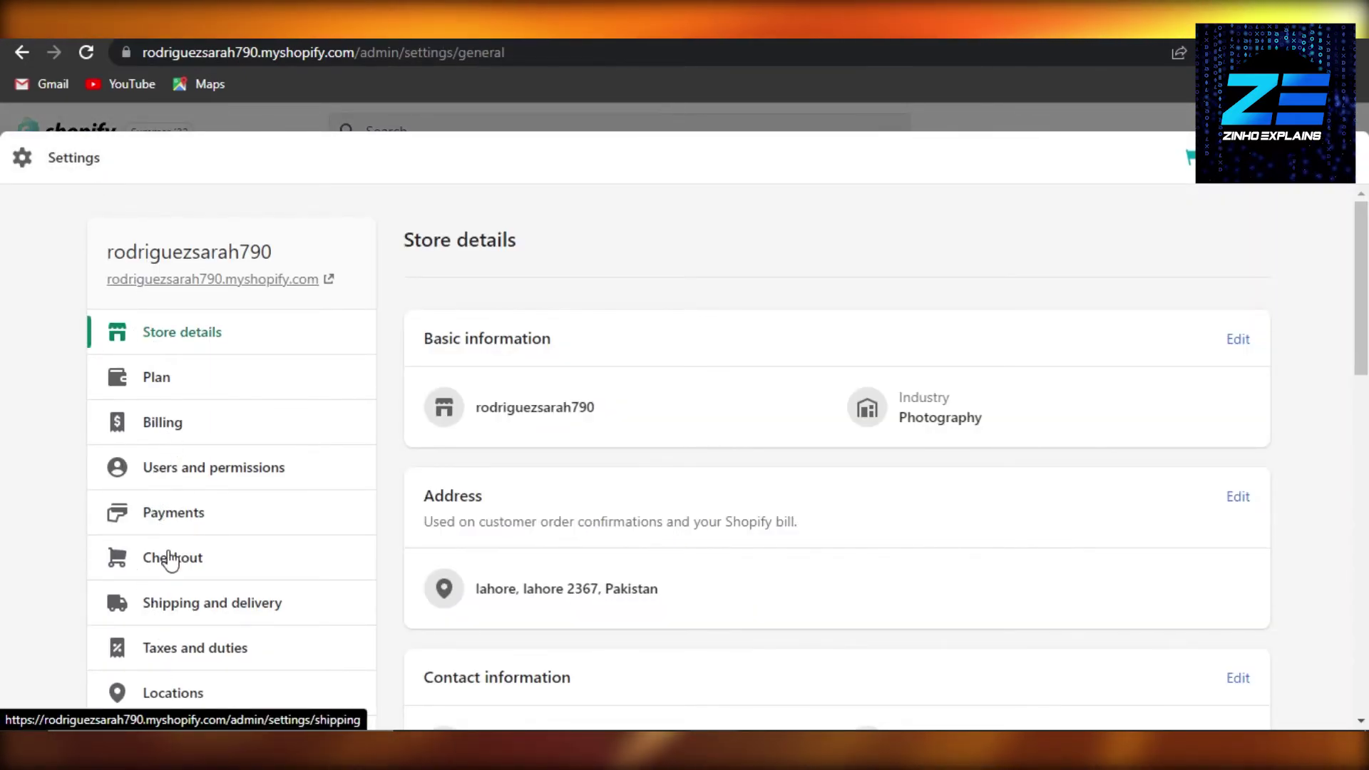
scroll(591, 430, "down", 5)
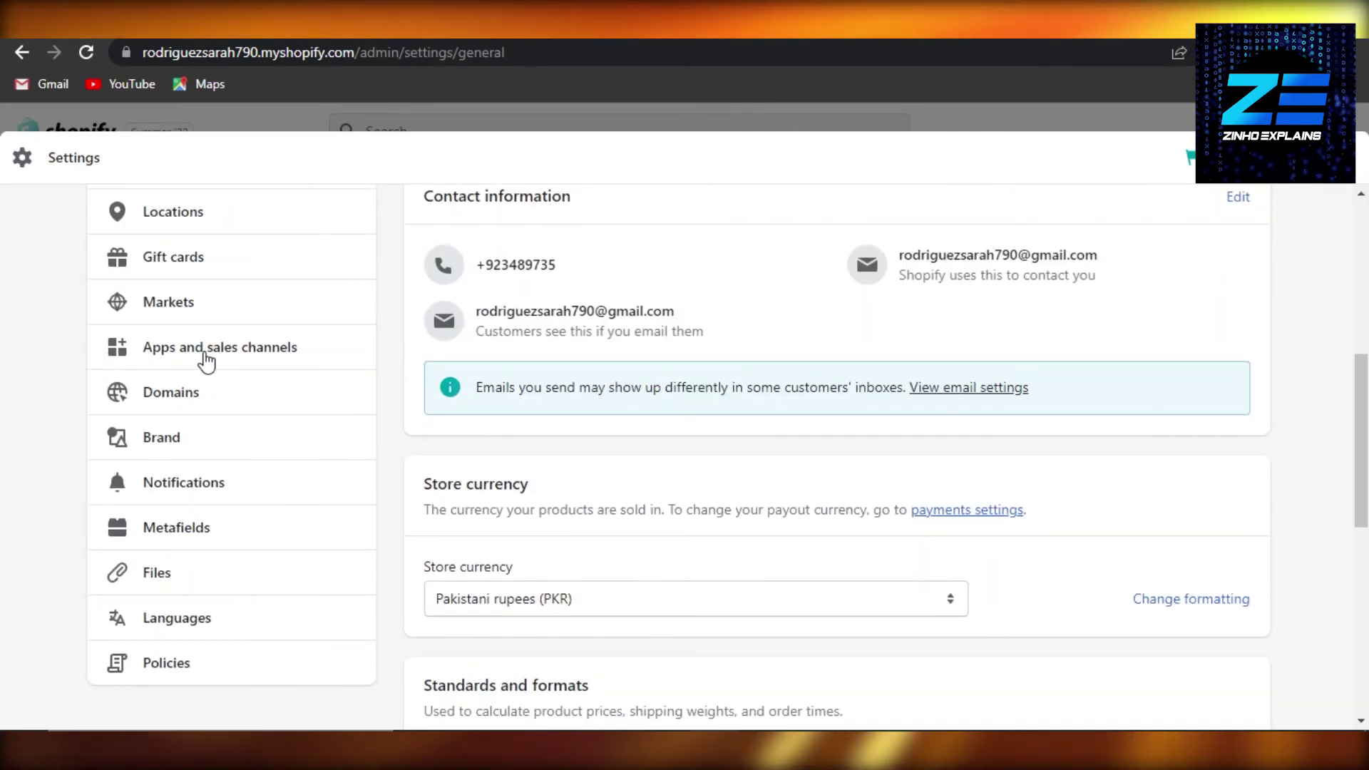
left_click(205, 361)
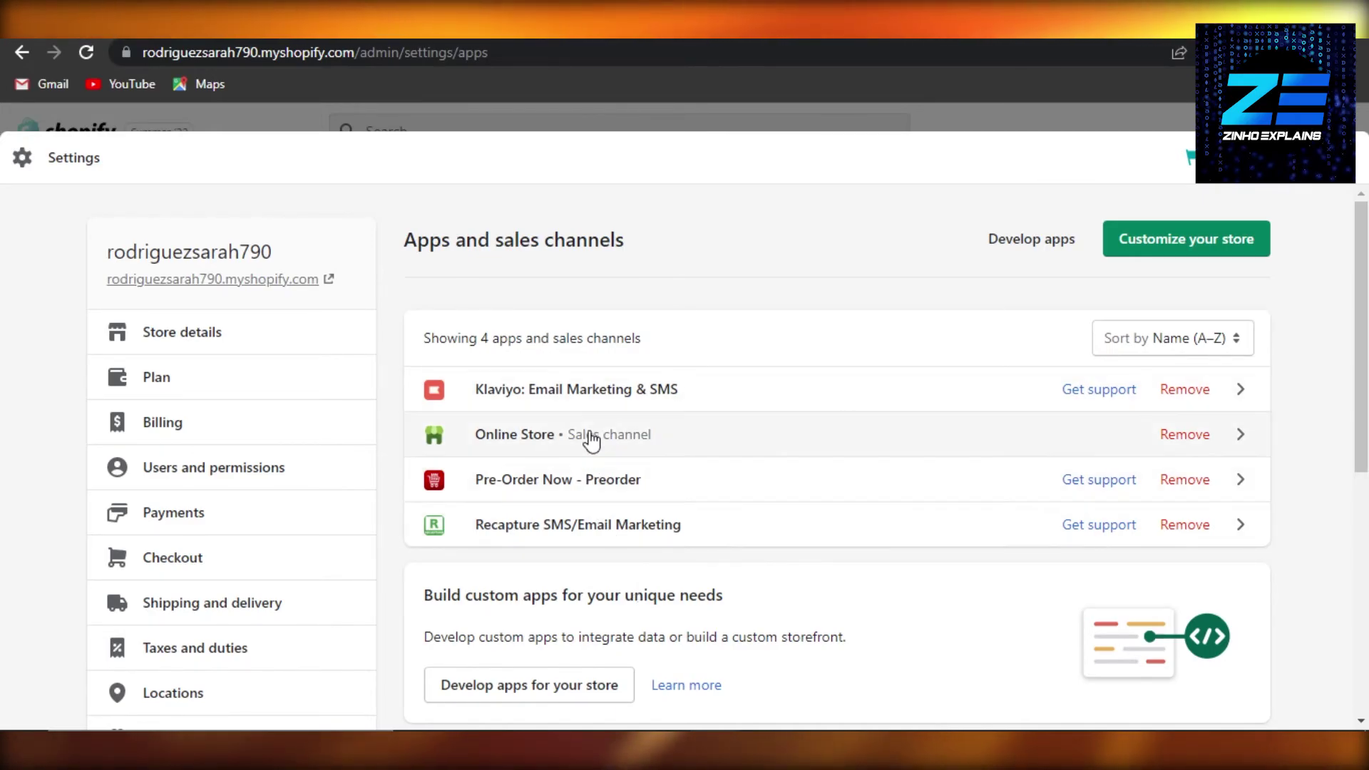
scroll(1165, 406, "down", 1)
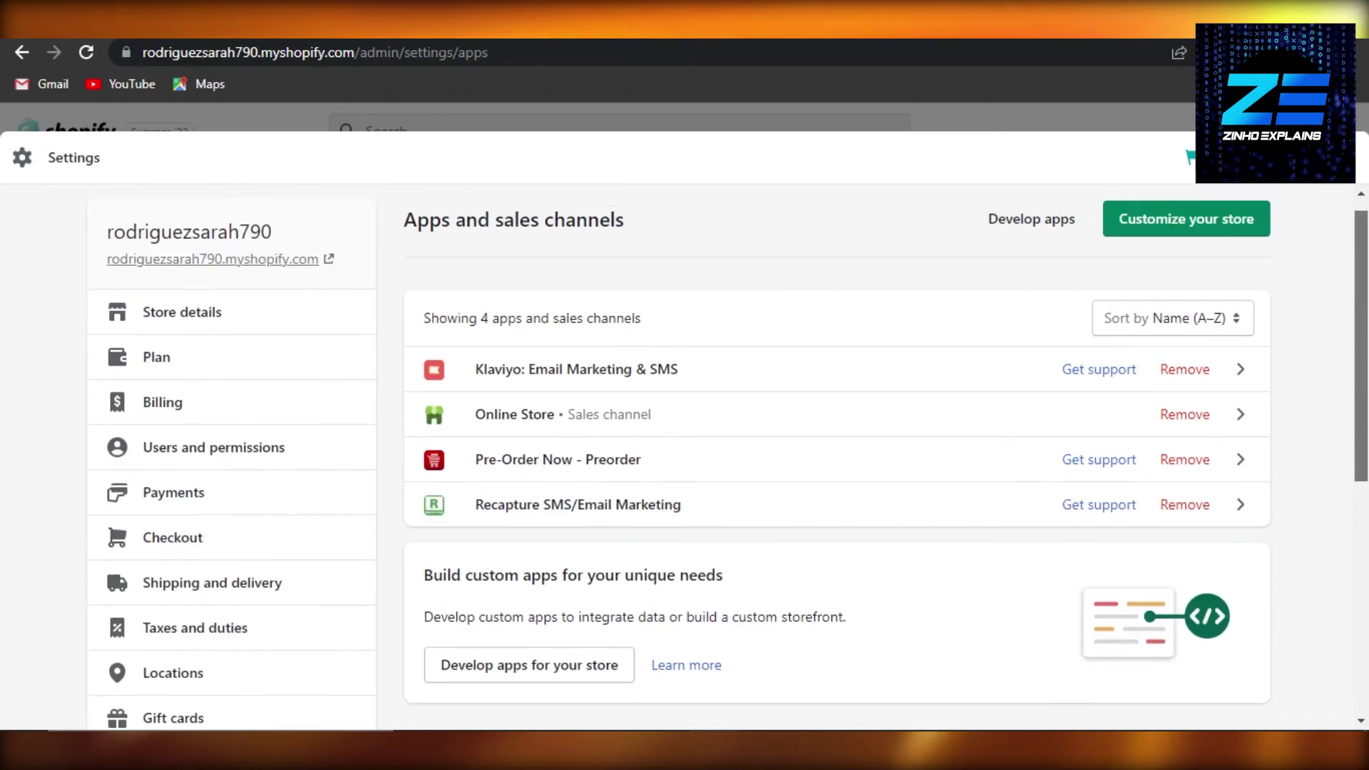
scroll(1161, 428, "up", 1)
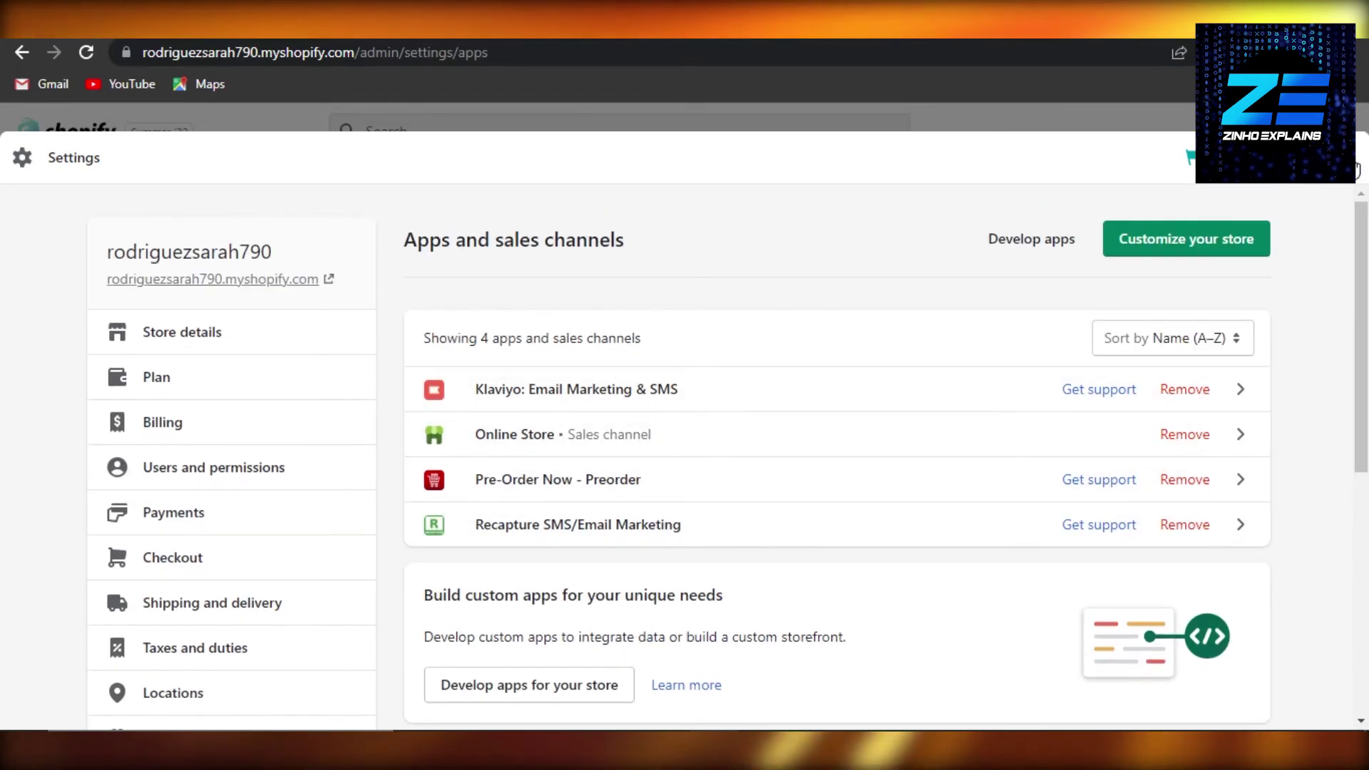
left_click(770, 120)
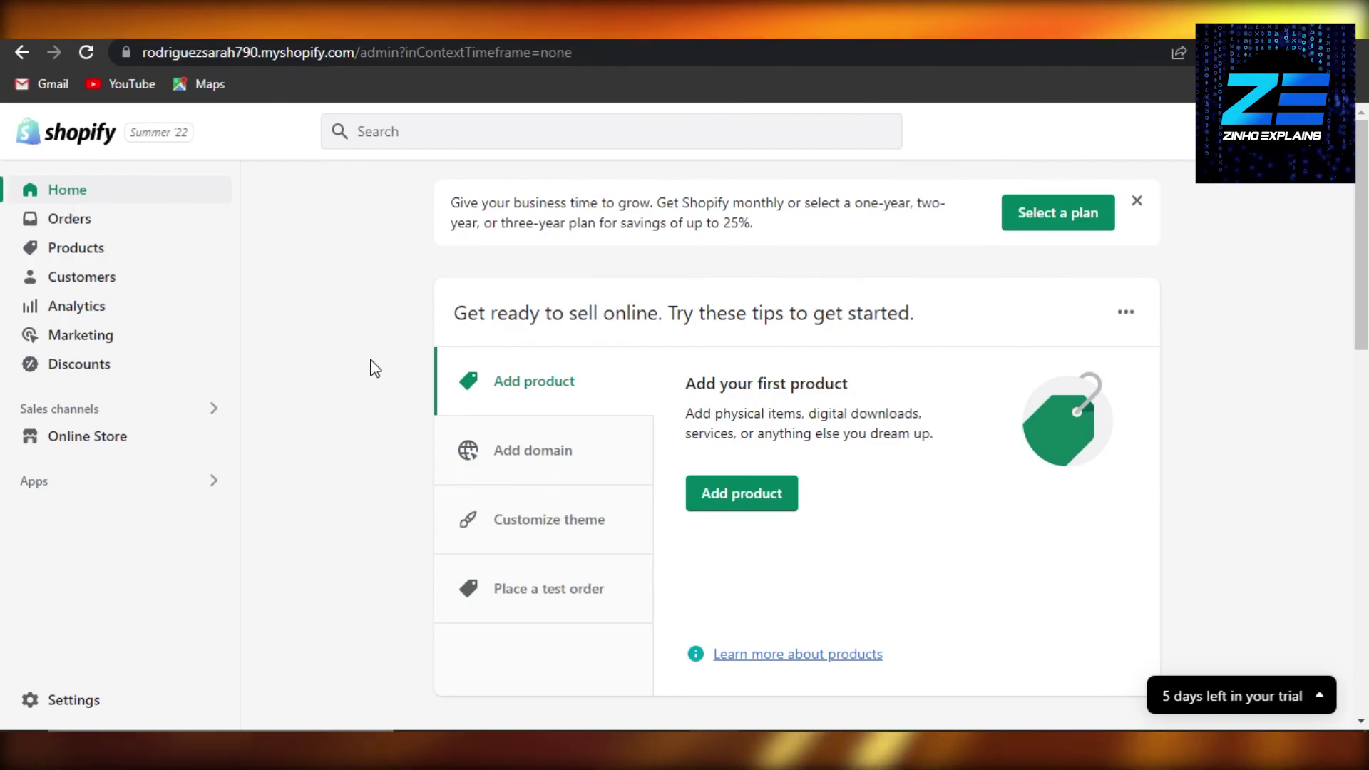
left_click(57, 701)
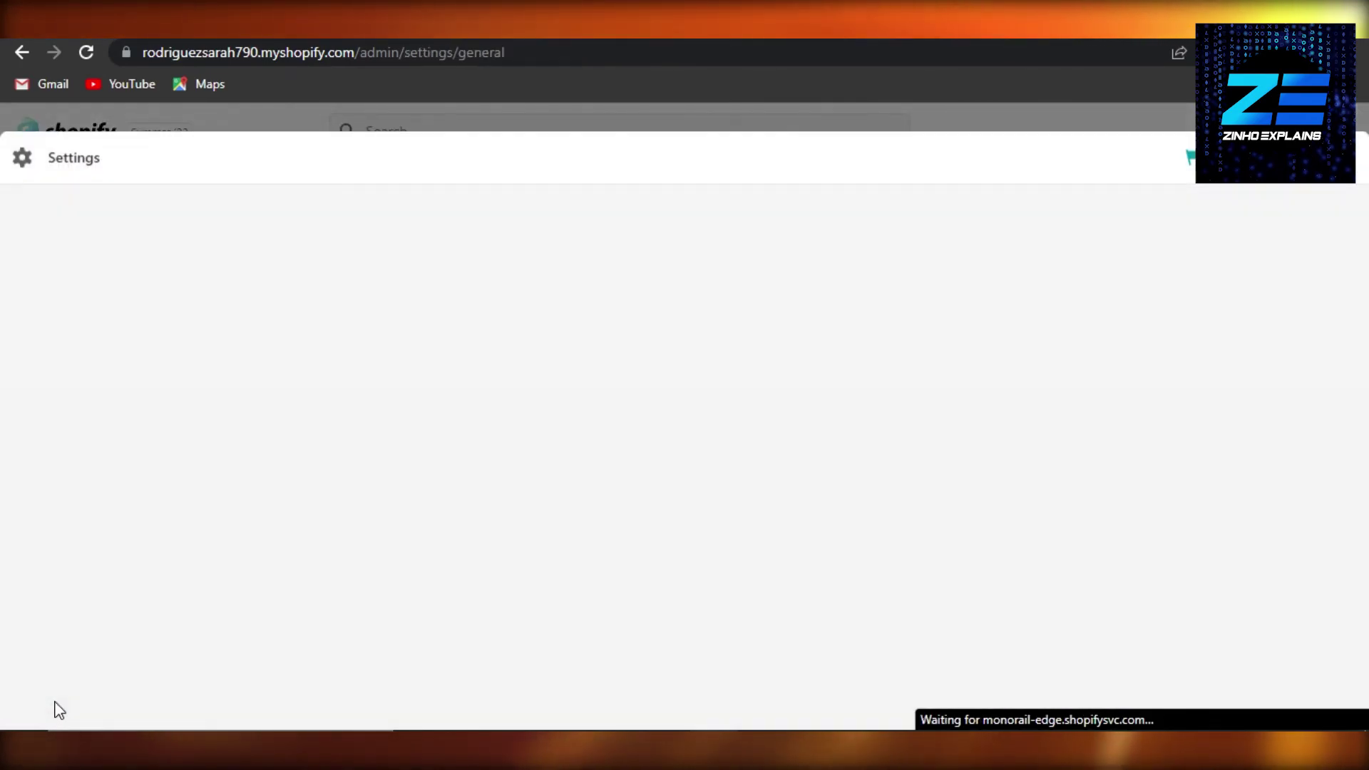